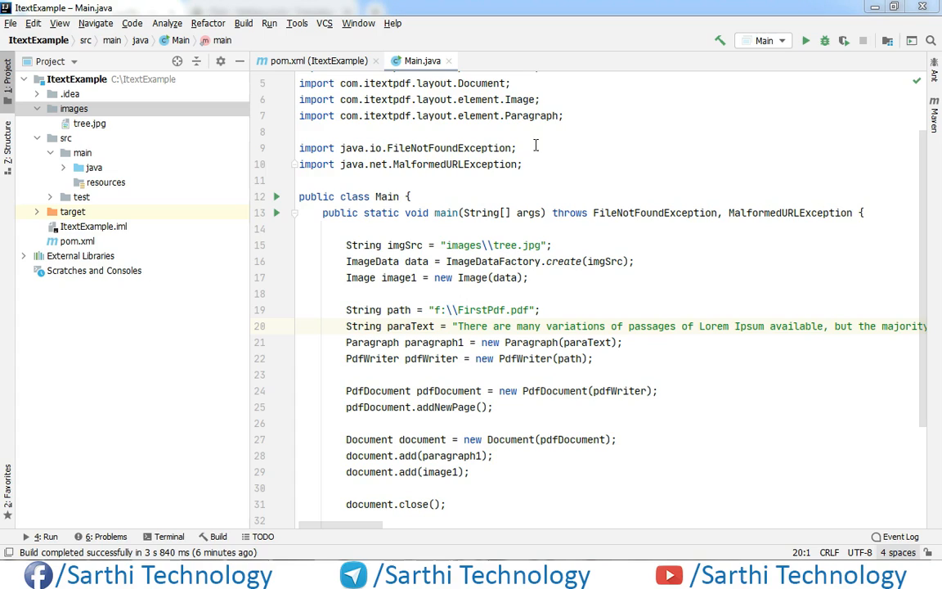
# Remove the image-loading lines, the paragraph lines and both document.add calls from main.
pyautogui.moveTo(346, 246); pyautogui.dragTo(532, 277)
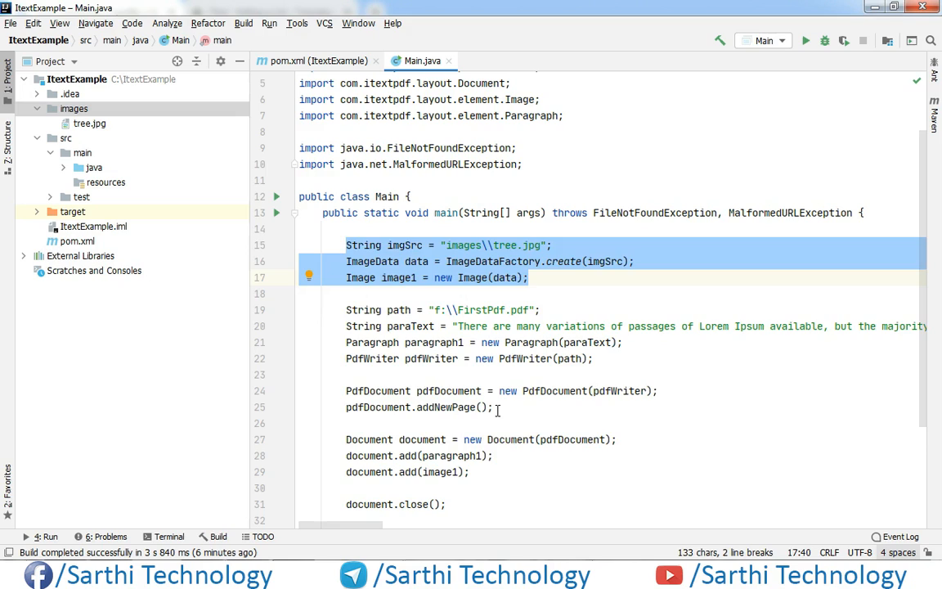
pyautogui.press('Delete')
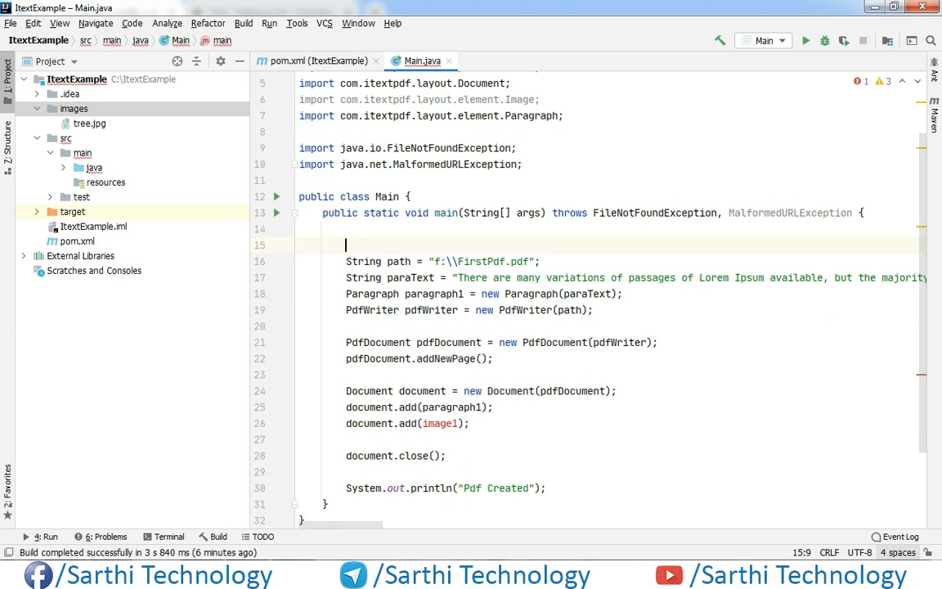
pyautogui.press('Down')
pyautogui.press('Down')
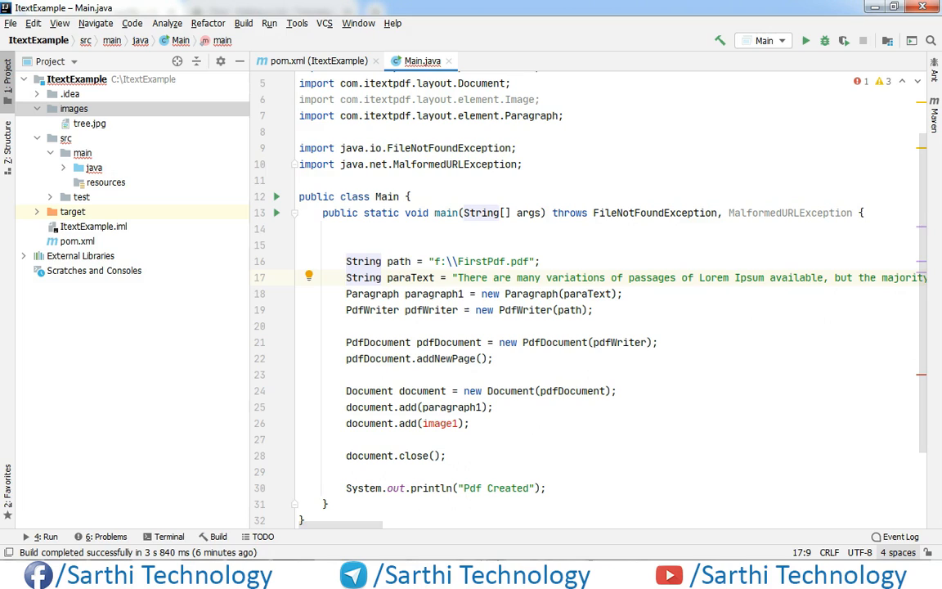
pyautogui.hotkey('shift', 'Down')
pyautogui.hotkey('shift', 'Down')
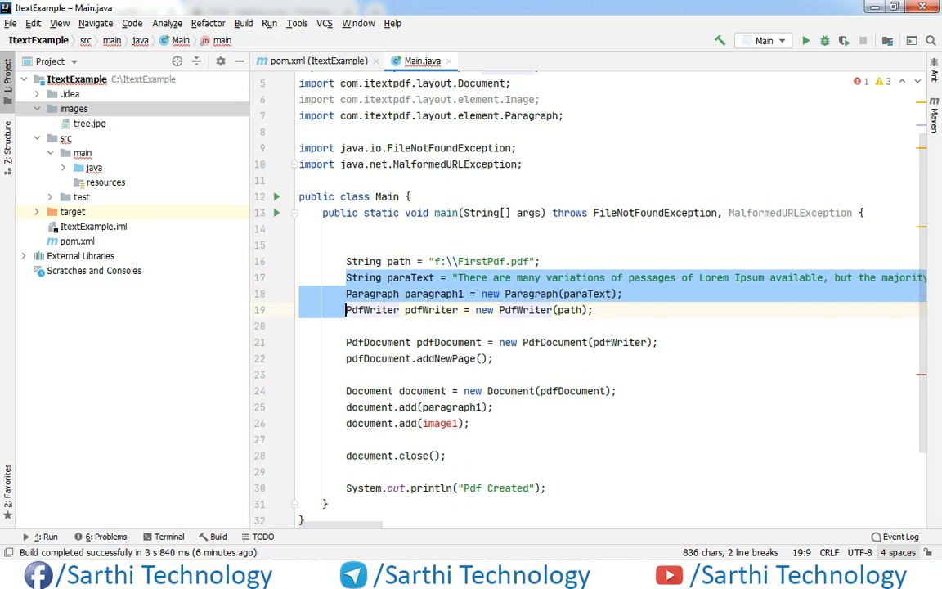
pyautogui.press('Delete')
pyautogui.press('Down')
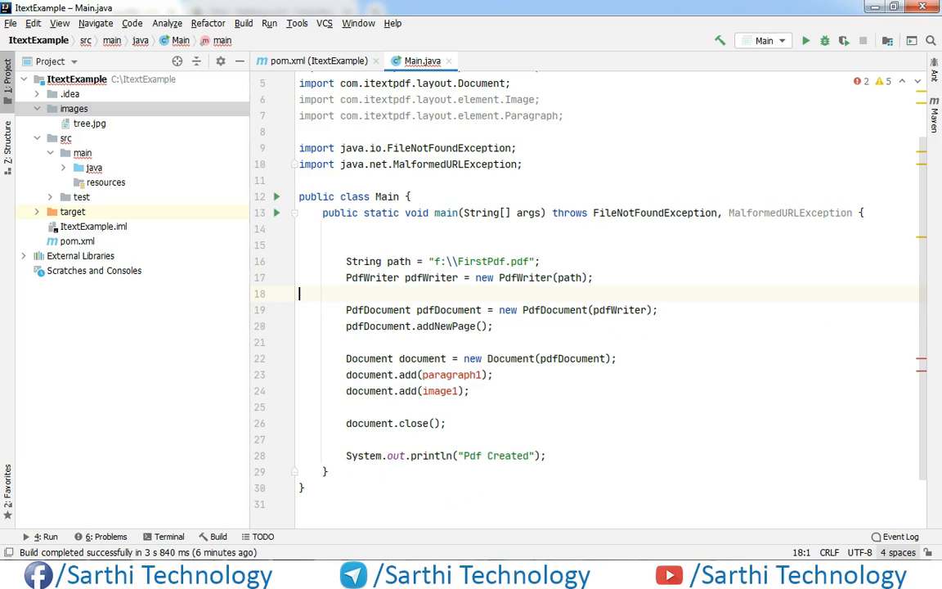
pyautogui.press('Down')
pyautogui.press('Down')
pyautogui.press('Down')
pyautogui.press('Down')
pyautogui.press('Up')
pyautogui.hotkey('shift', 'Down')
pyautogui.hotkey('shift', 'Down')
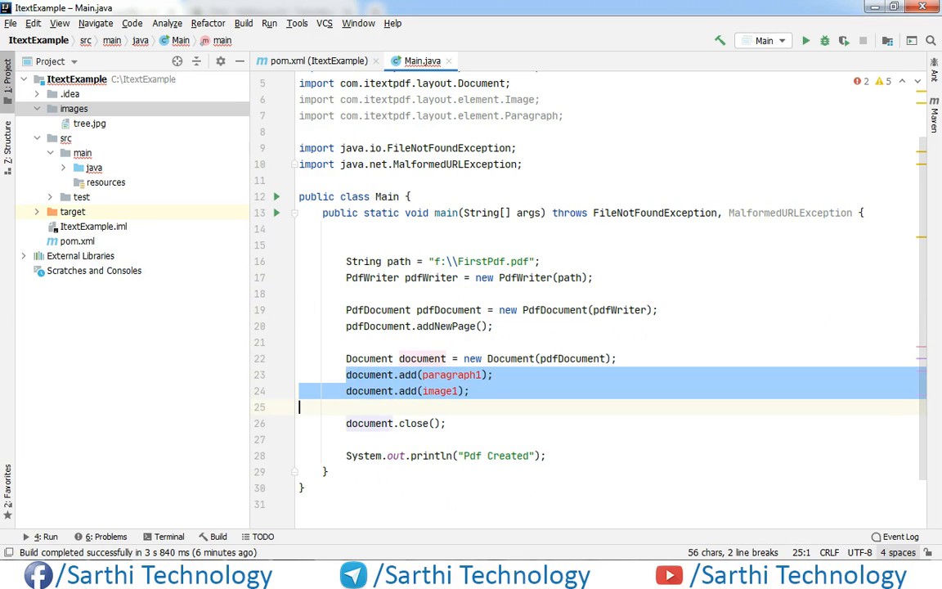
pyautogui.press('Delete')
pyautogui.press('Tab')
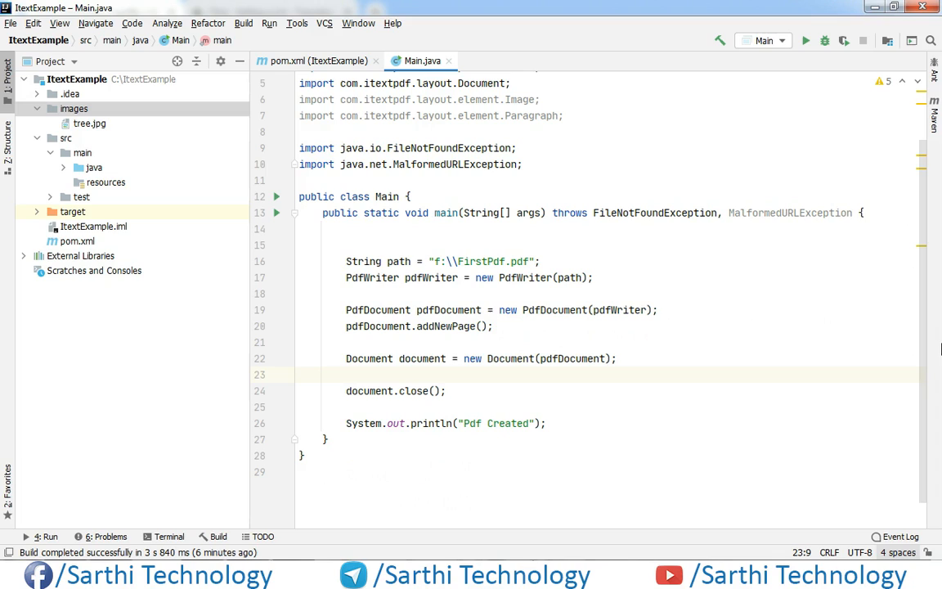
# Remove MalformedURLException from the main method's throws clause.
pyautogui.click(868, 214)
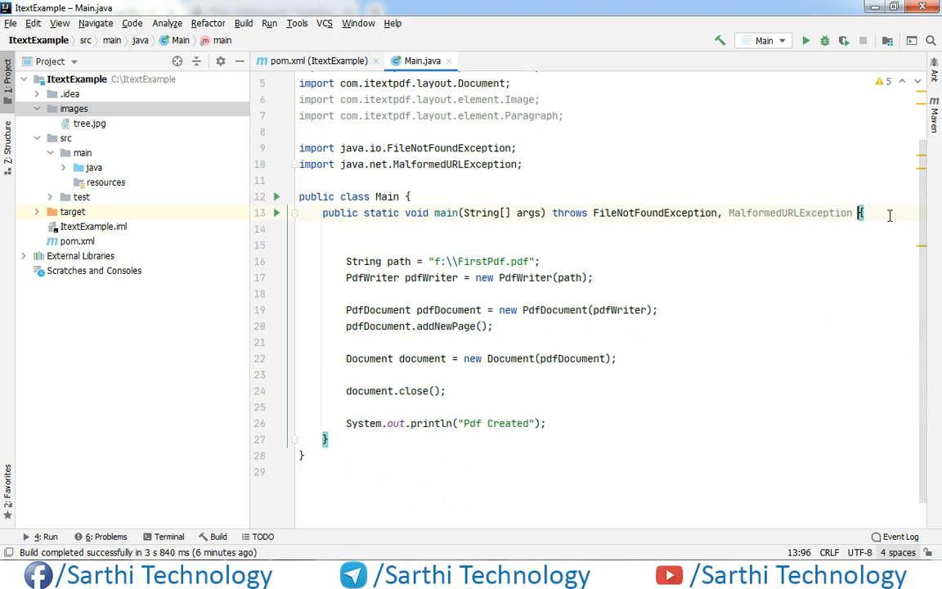
pyautogui.hotkey('shift', 'Left')
pyautogui.hotkey('shift', 'Left')
pyautogui.hotkey('shift', 'Left')
pyautogui.hotkey('shift', 'Left')
pyautogui.hotkey('shift', 'Left')
pyautogui.hotkey('shift', 'Left')
pyautogui.hotkey('shift', 'Left')
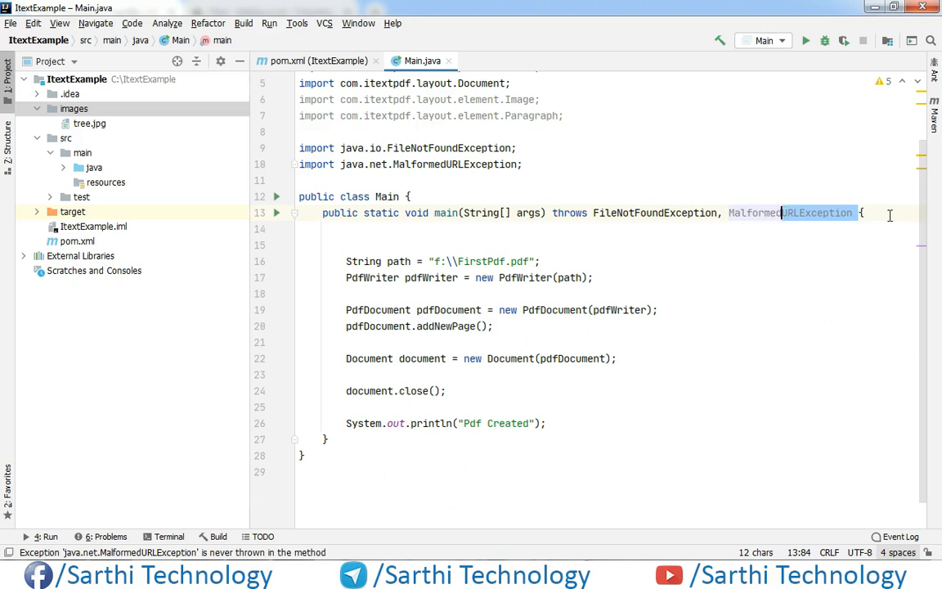
pyautogui.hotkey('shift', 'Left')
pyautogui.hotkey('shift', 'Left')
pyautogui.hotkey('shift', 'Left')
pyautogui.hotkey('shift', 'Left')
pyautogui.hotkey('shift', 'Left')
pyautogui.hotkey('shift', 'Left')
pyautogui.press('Delete')
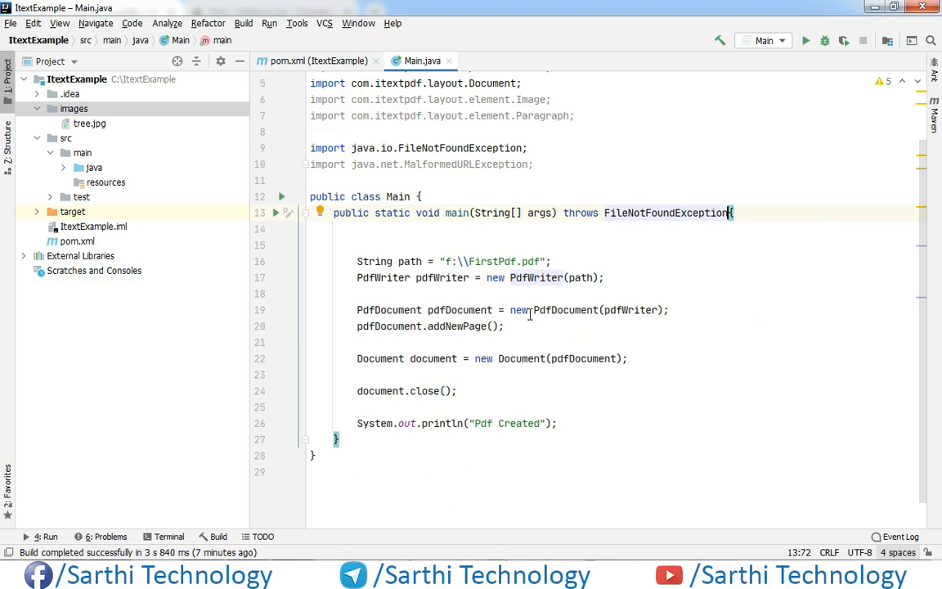
# Declare 'List list1 = new List();' at the top of main using the com.itextpdf.layout.element.List import.
pyautogui.click(405, 235)
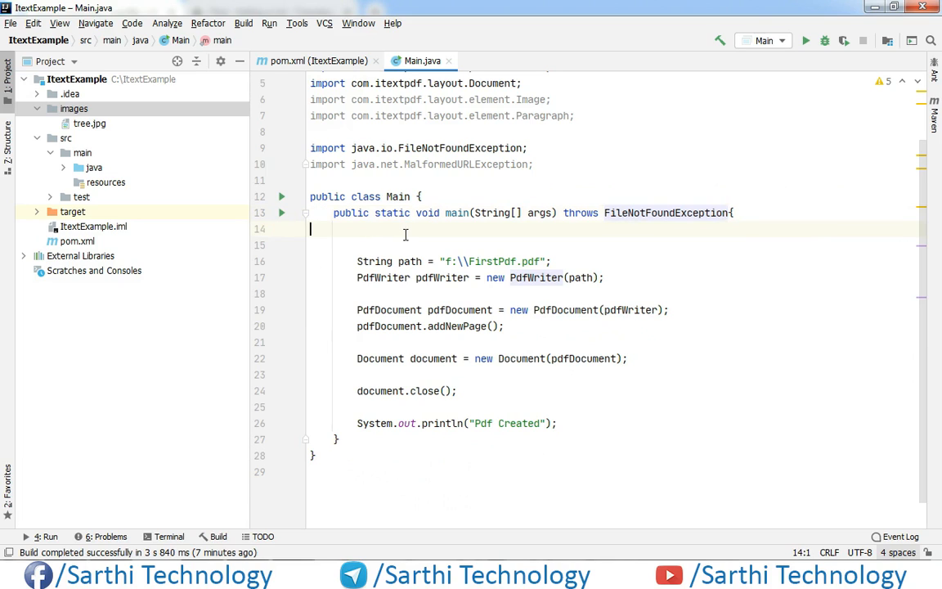
pyautogui.press('Return')
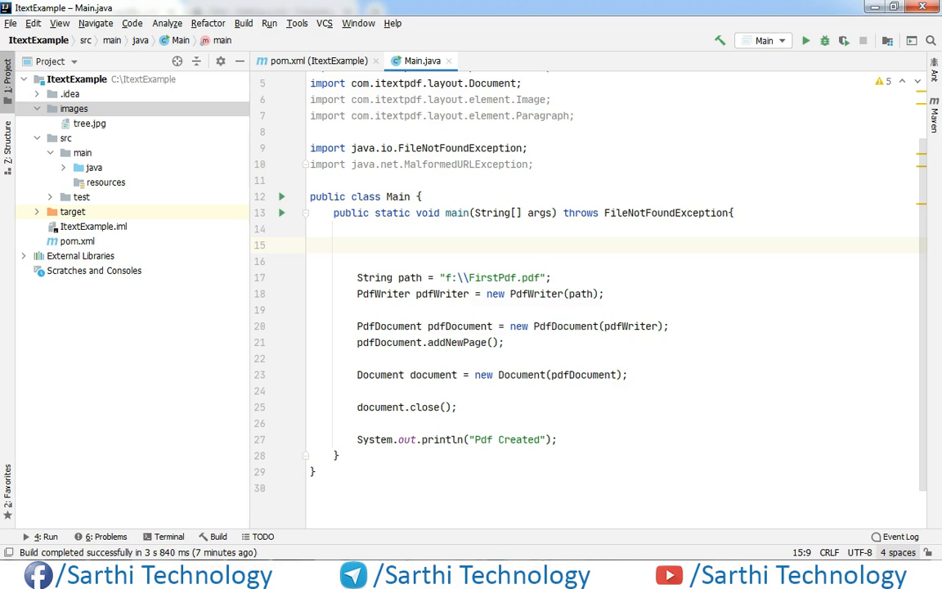
pyautogui.write('Lis')
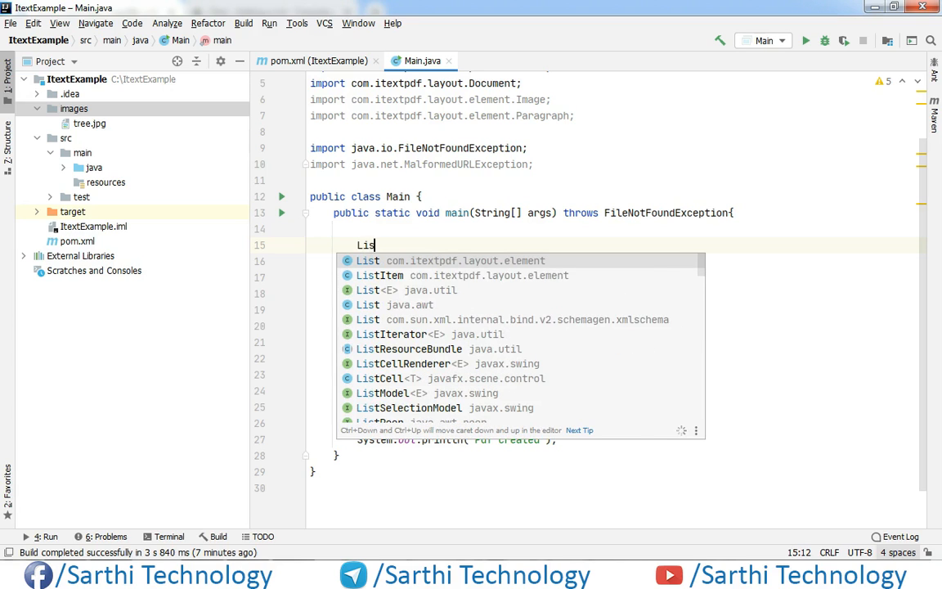
pyautogui.write('t')
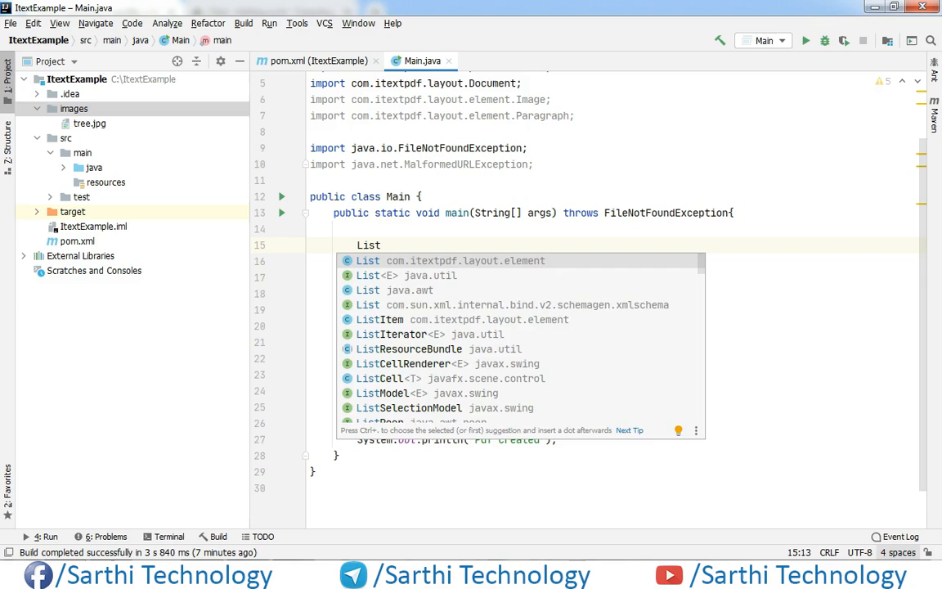
pyautogui.press('Return')
pyautogui.write('li')
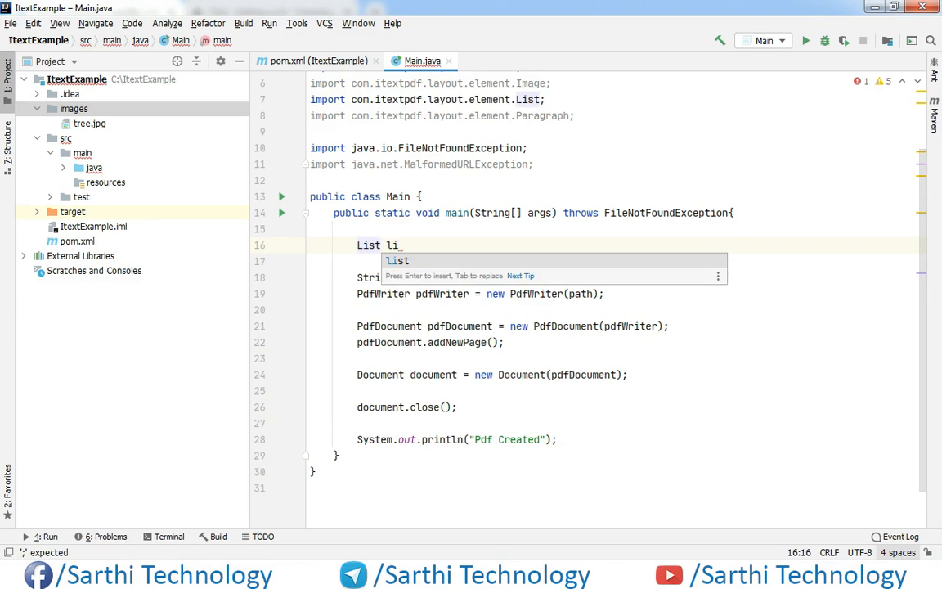
pyautogui.press('Return')
pyautogui.write('1')
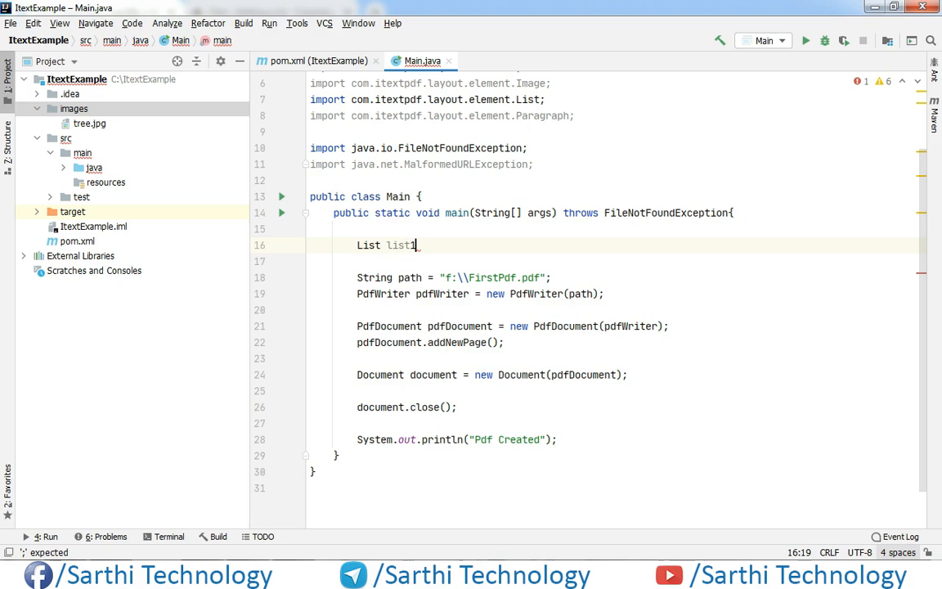
pyautogui.write(' = new ')
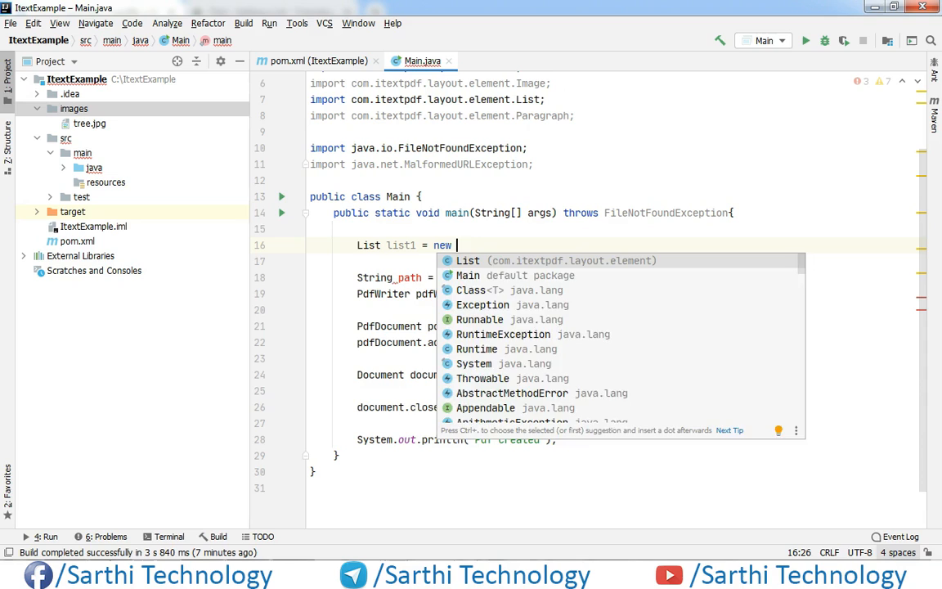
pyautogui.write('L')
pyautogui.press('Return')
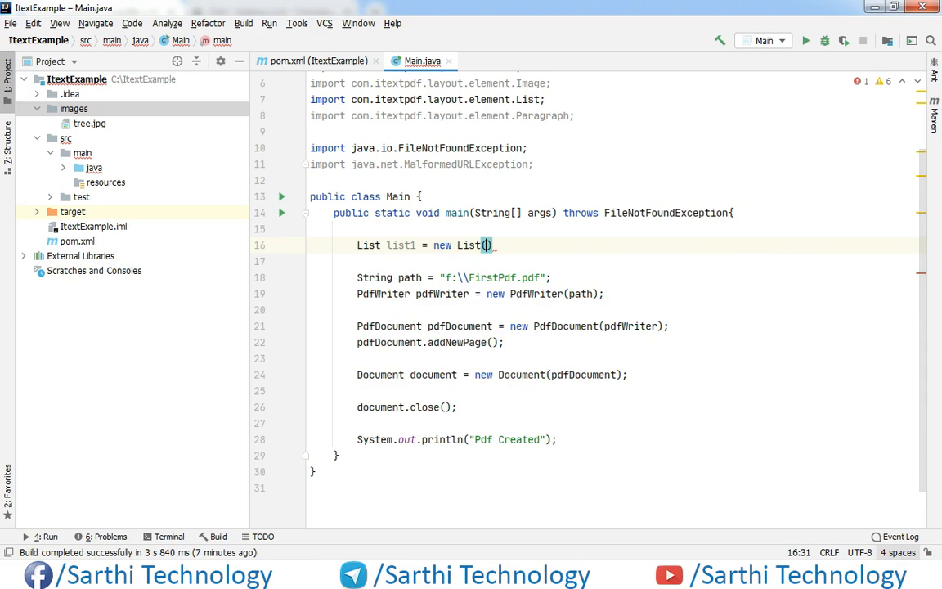
pyautogui.write(');')
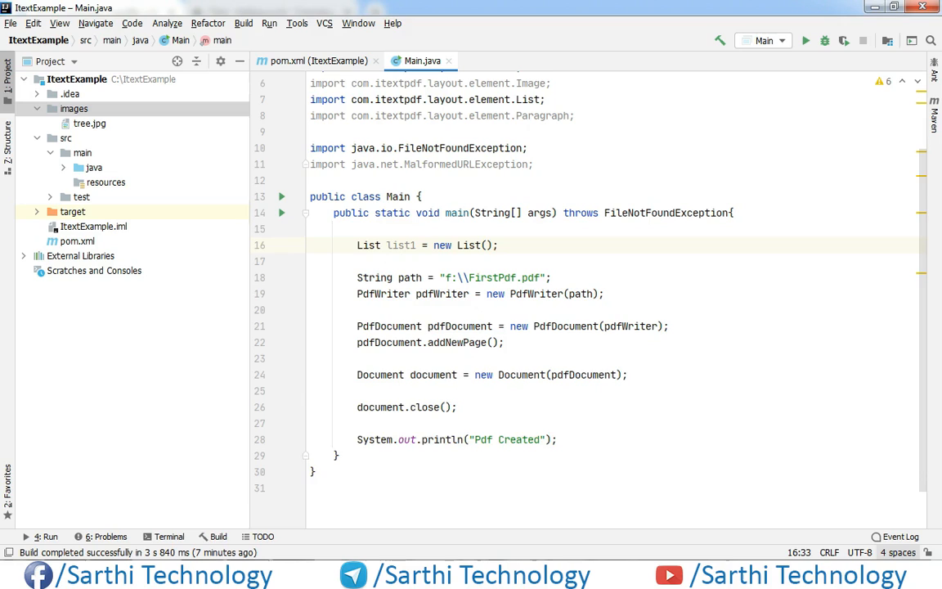
pyautogui.press('Return')
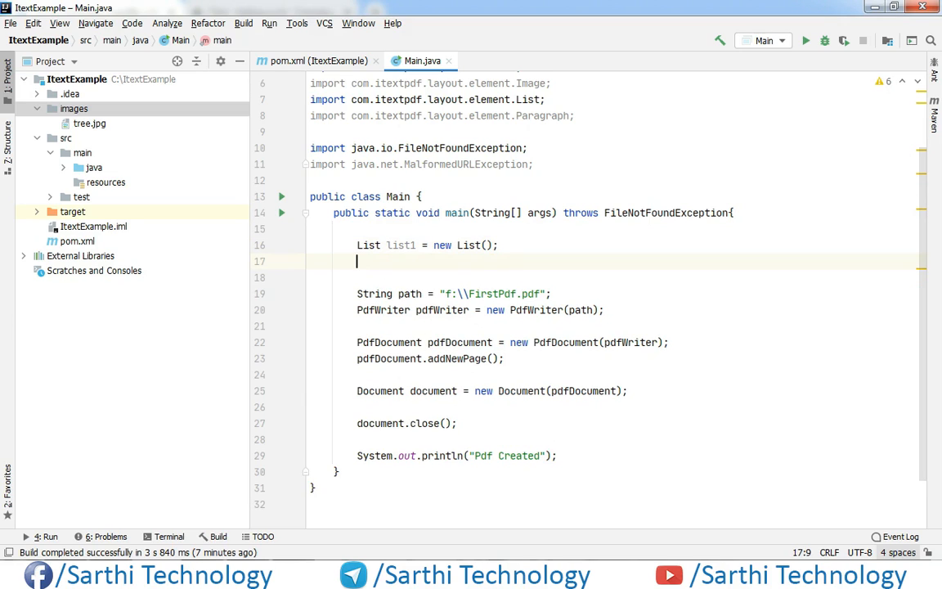
# Add the items "Java" and "Android" to list1 with list1.add calls.
pyautogui.press('Return')
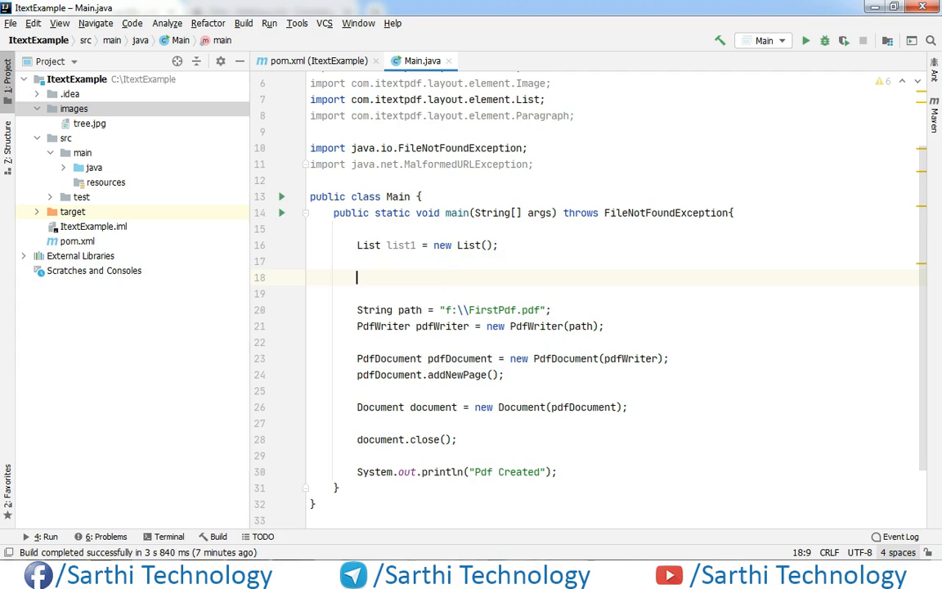
pyautogui.write('li')
pyautogui.press('Return')
pyautogui.write('list1.')
pyautogui.press('Return')
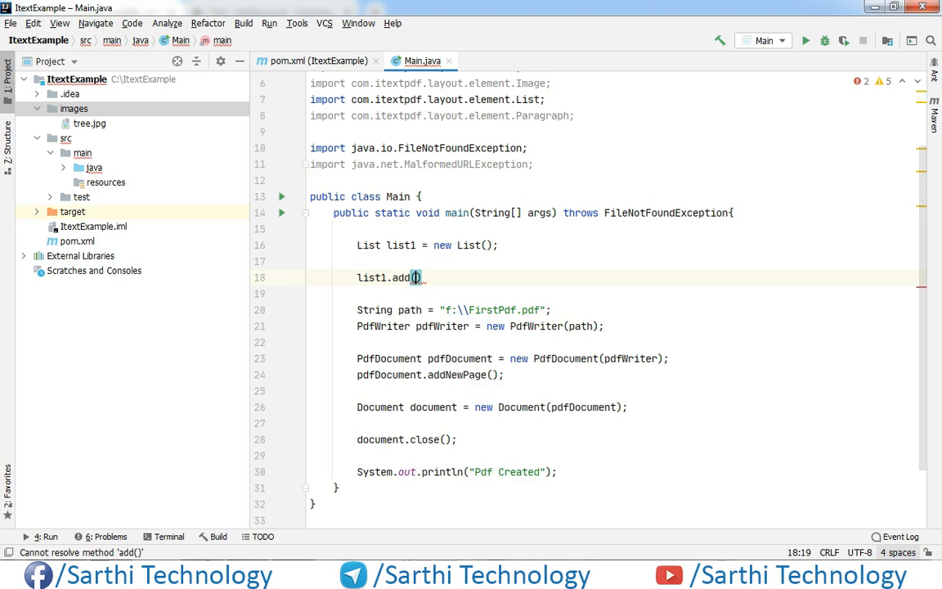
pyautogui.write('"')
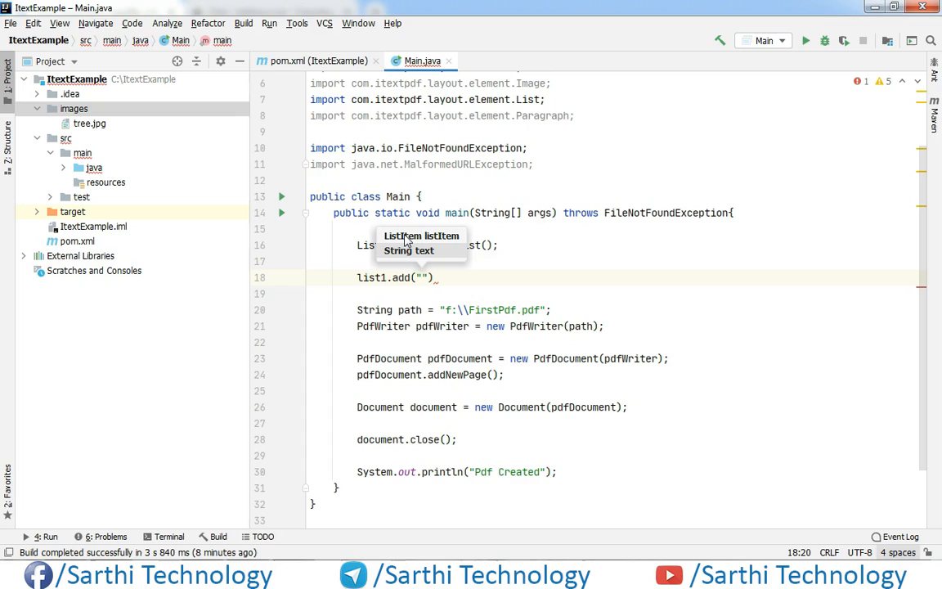
pyautogui.write('Jav')
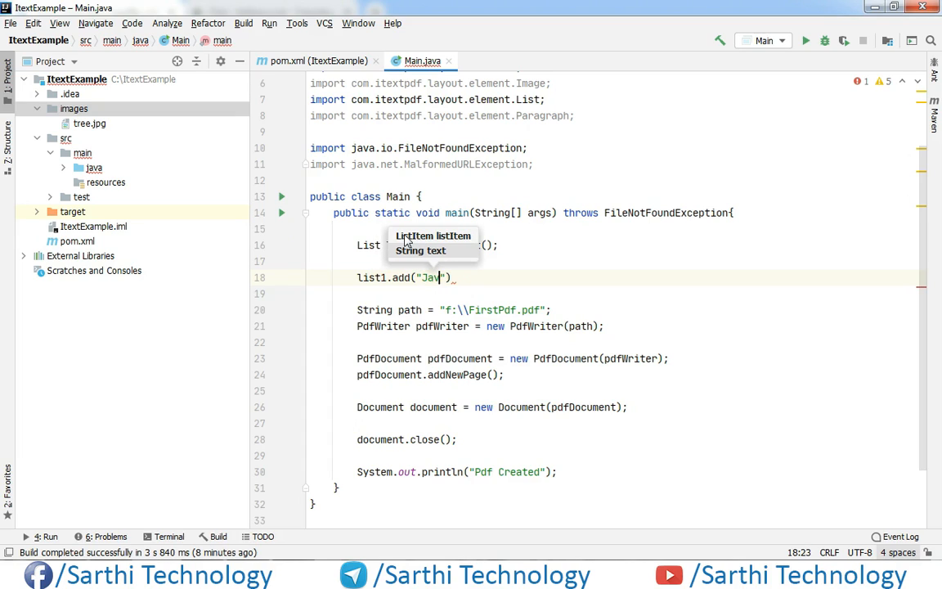
pyautogui.write('a"')
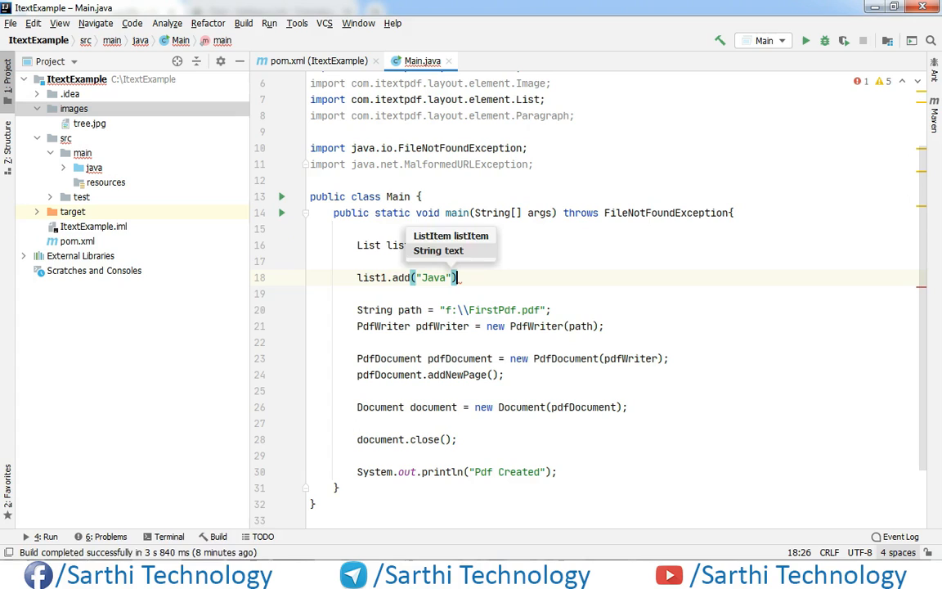
pyautogui.write(');')
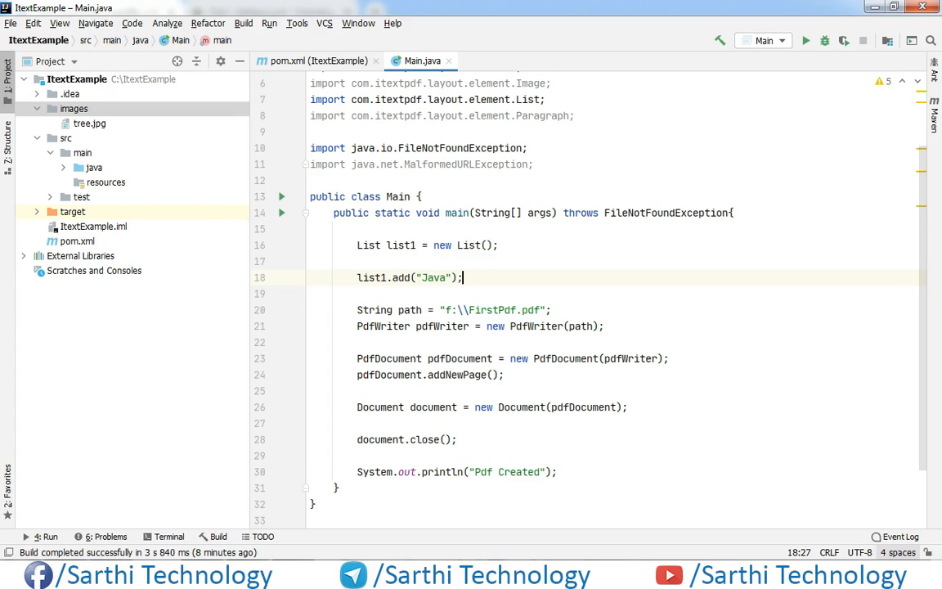
pyautogui.press('Return')
pyautogui.write('l')
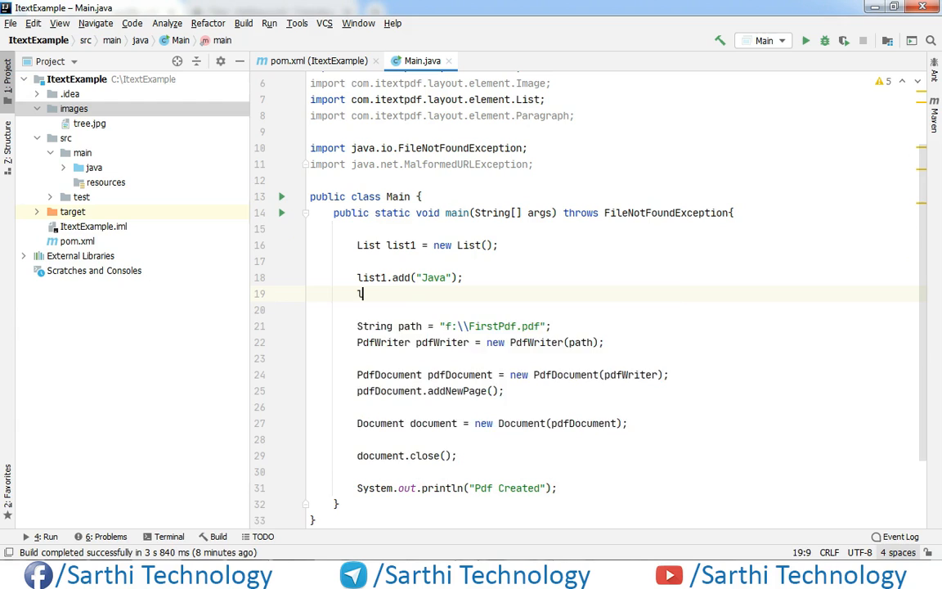
pyautogui.write('i')
pyautogui.press('Return')
pyautogui.write('.a')
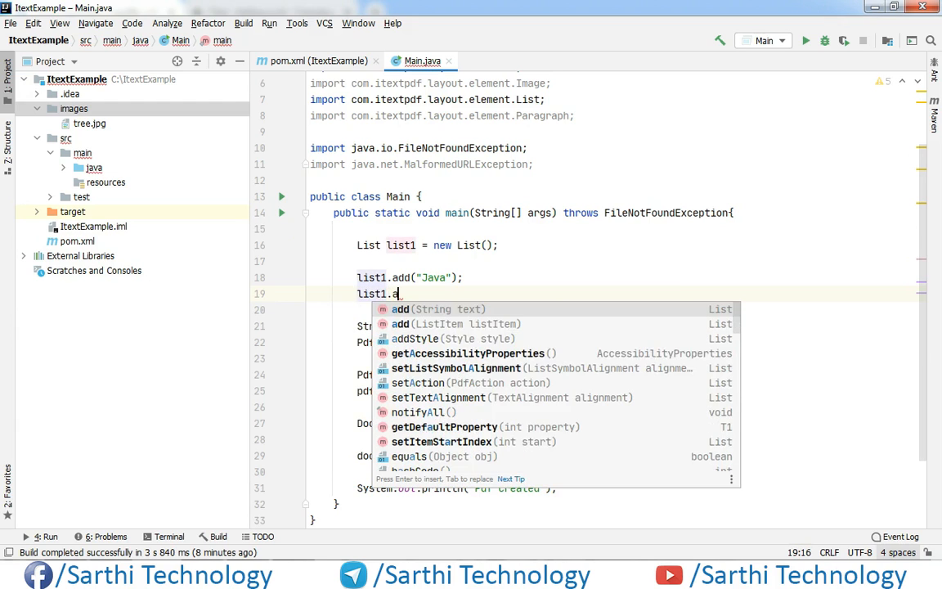
pyautogui.press('Return')
pyautogui.write('"')
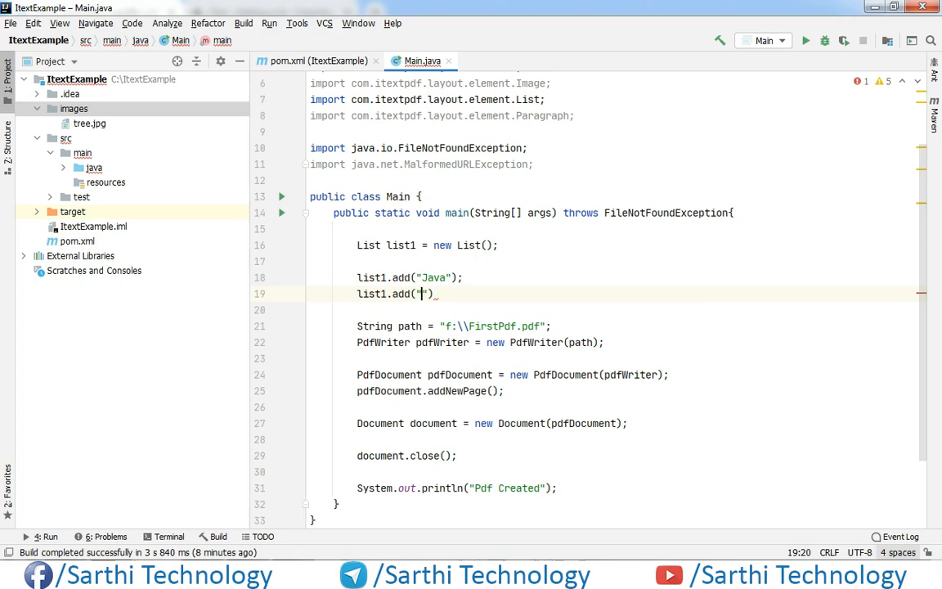
pyautogui.write('An')
pyautogui.write('droid')
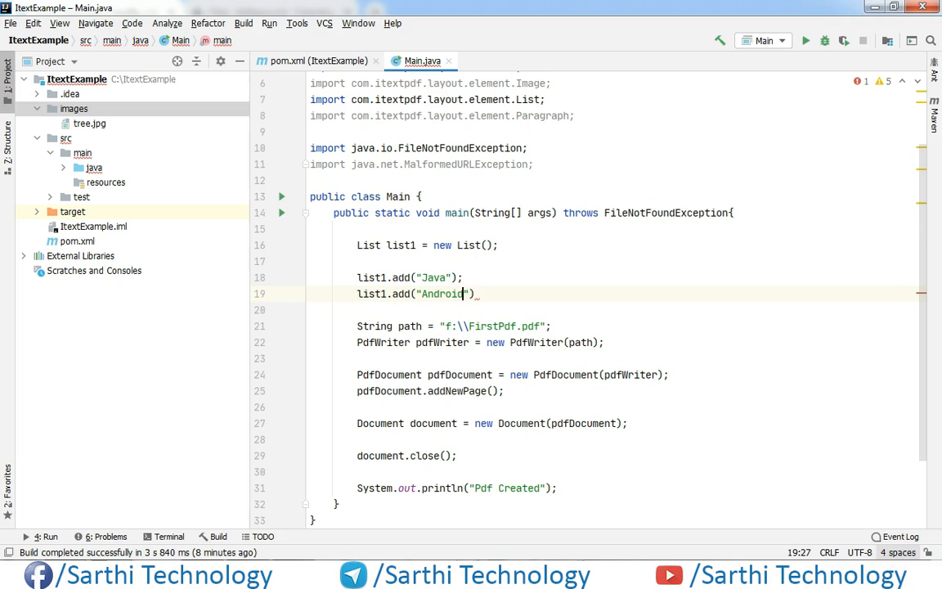
pyautogui.press('Right')
pyautogui.press('Right')
pyautogui.write(';')
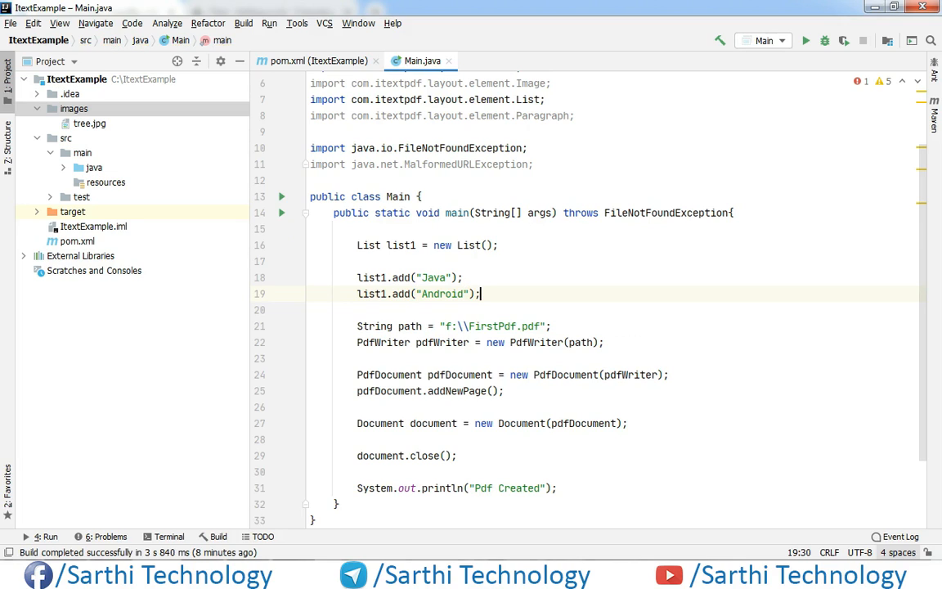
# Duplicate the Android line twice and change the copies to add "Kotlin" and "C".
pyautogui.hotkey('shift', 'Home')
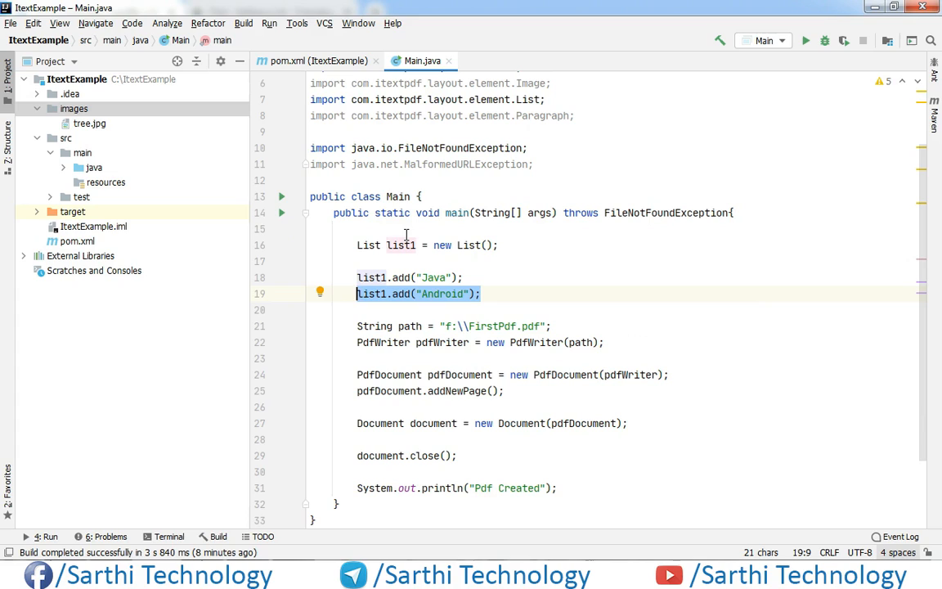
pyautogui.hotkey('ctrl', 'c')
pyautogui.press('End')
pyautogui.press('Return')
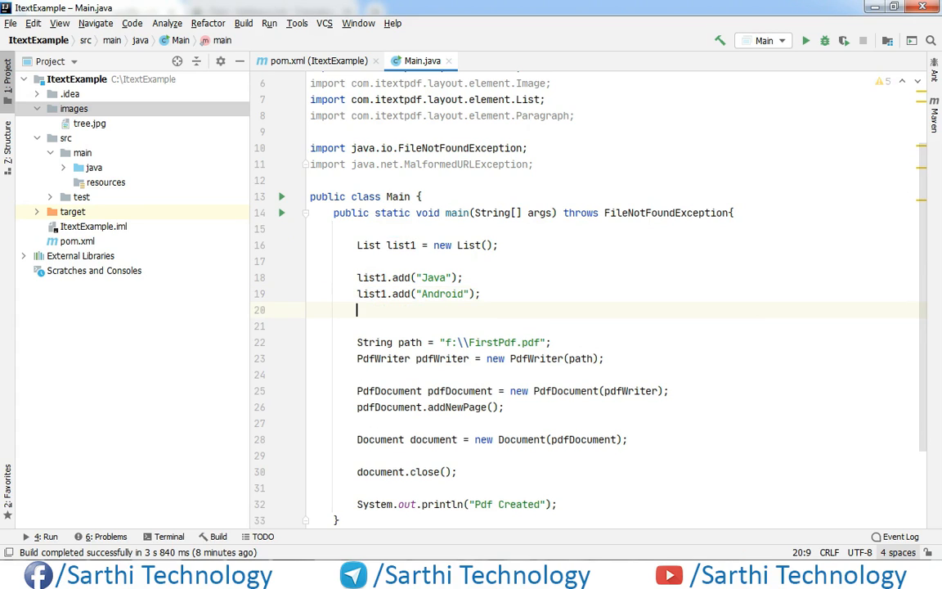
pyautogui.hotkey('ctrl', 'v')
pyautogui.press('Left')
pyautogui.press('Left')
pyautogui.press('Left')
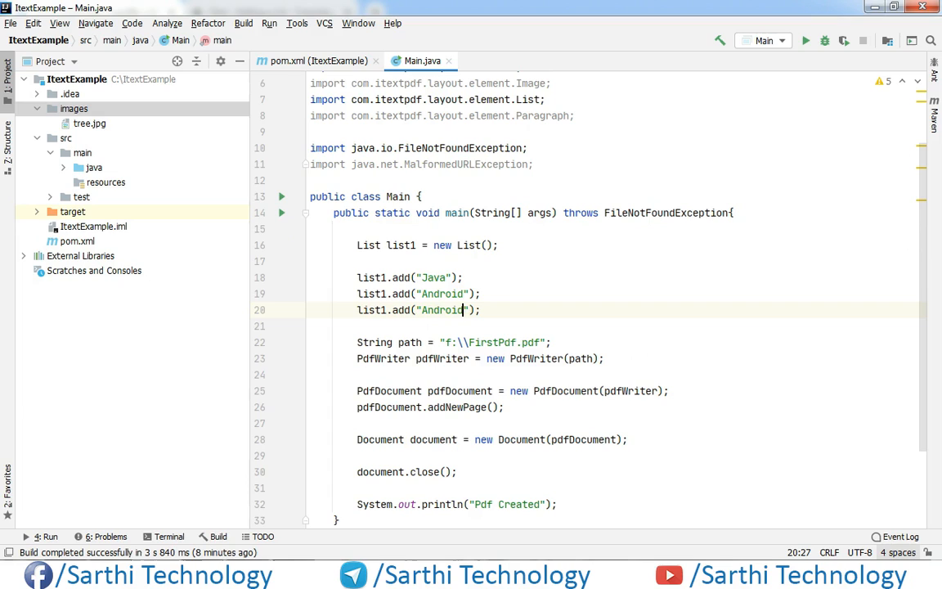
pyautogui.hotkey('ctrl', 'shift', 'Left')
pyautogui.write('K')
pyautogui.write('otlin')
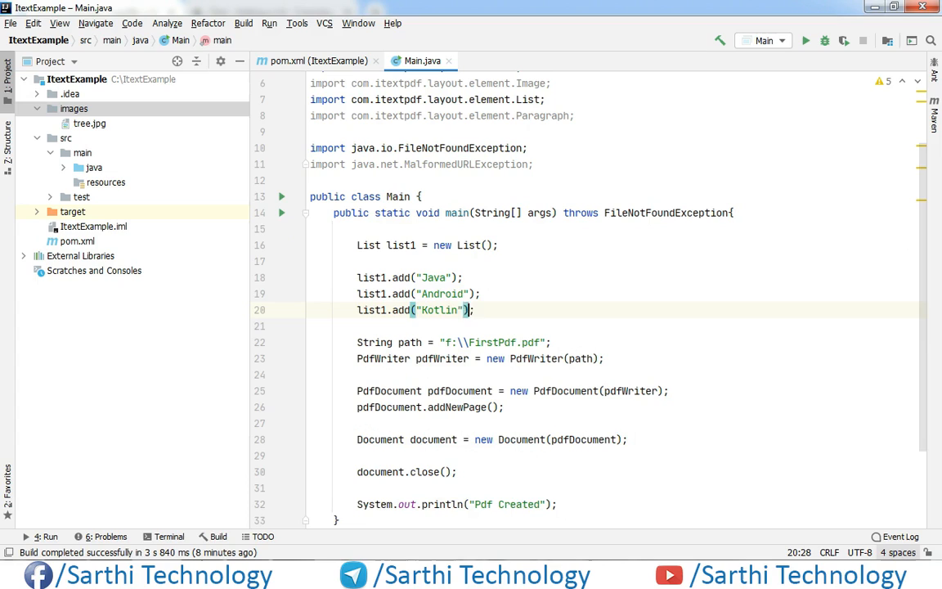
pyautogui.press('End')
pyautogui.press('Return')
pyautogui.hotkey('ctrl', 'v')
pyautogui.press('Left')
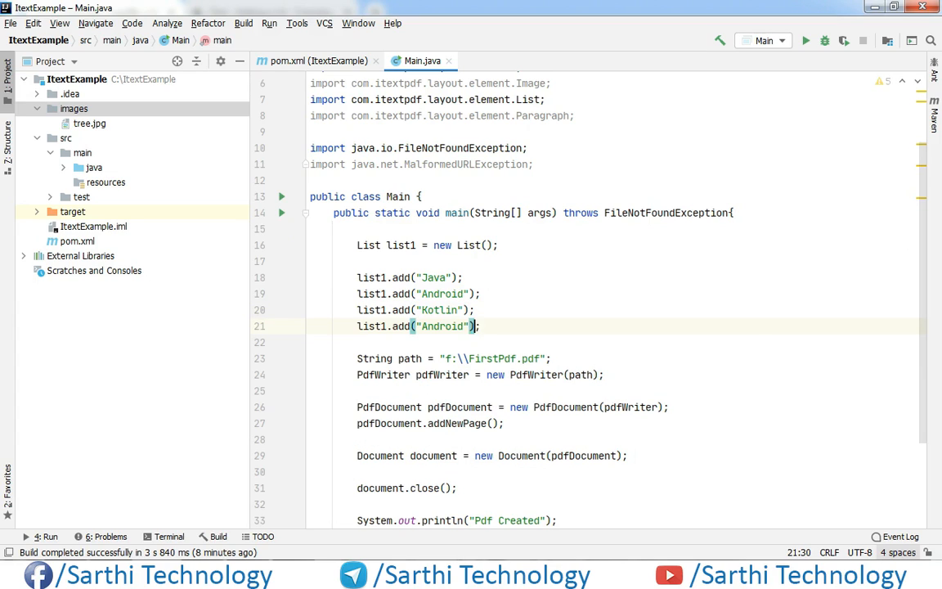
pyautogui.press('Left')
pyautogui.press('Left')
pyautogui.hotkey('ctrl', 'shift', 'Left')
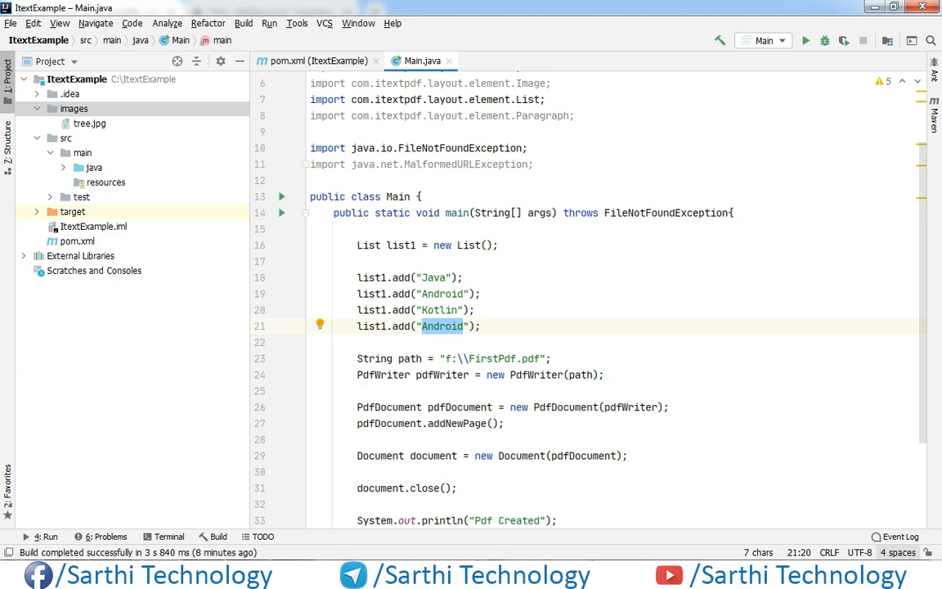
pyautogui.write('C')
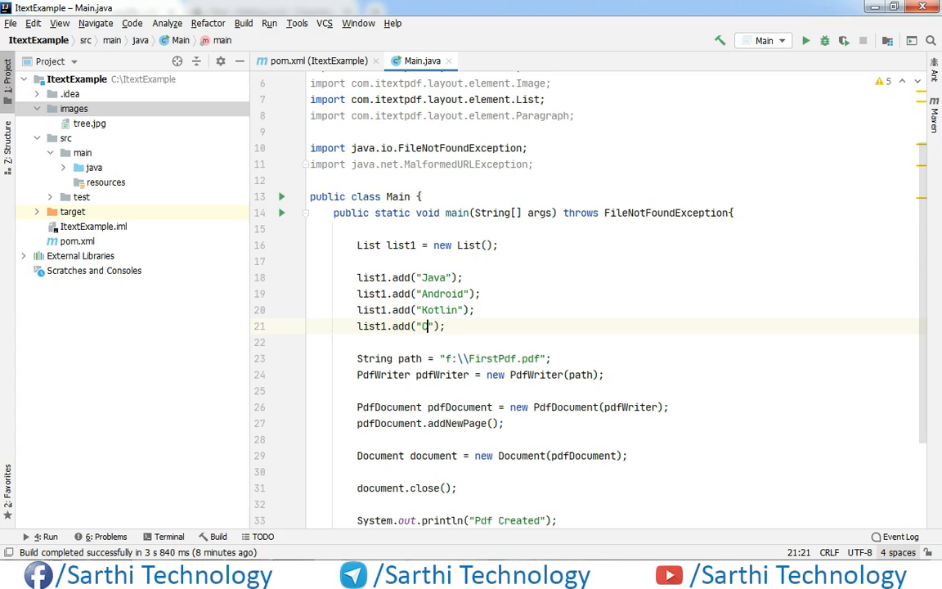
pyautogui.press('Right')
pyautogui.scroll(-4, 490, 450)
pyautogui.scroll(-2, 540, 401)
# Insert 'document.add(list1);' after the Document creation line.
pyautogui.click(636, 364)
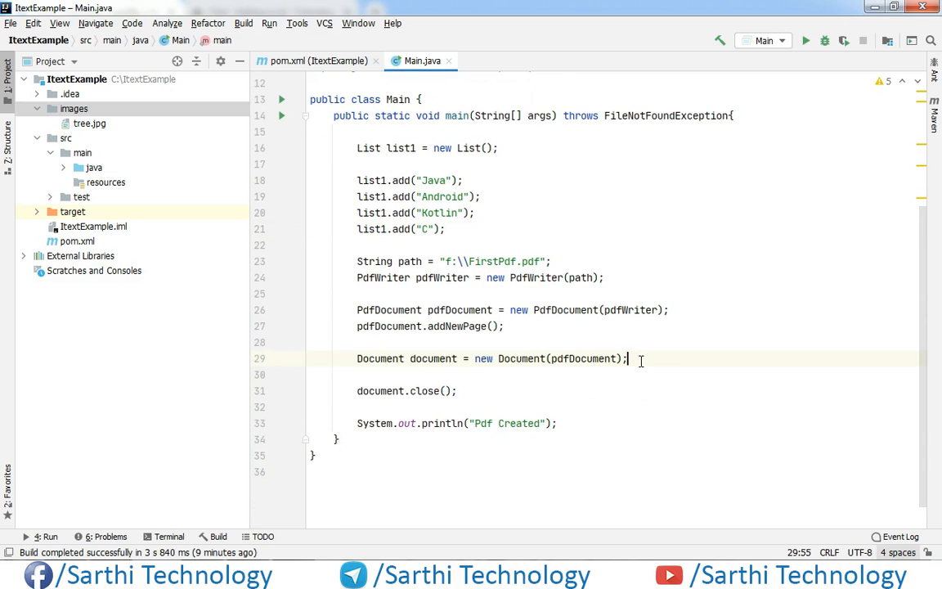
pyautogui.press('Return')
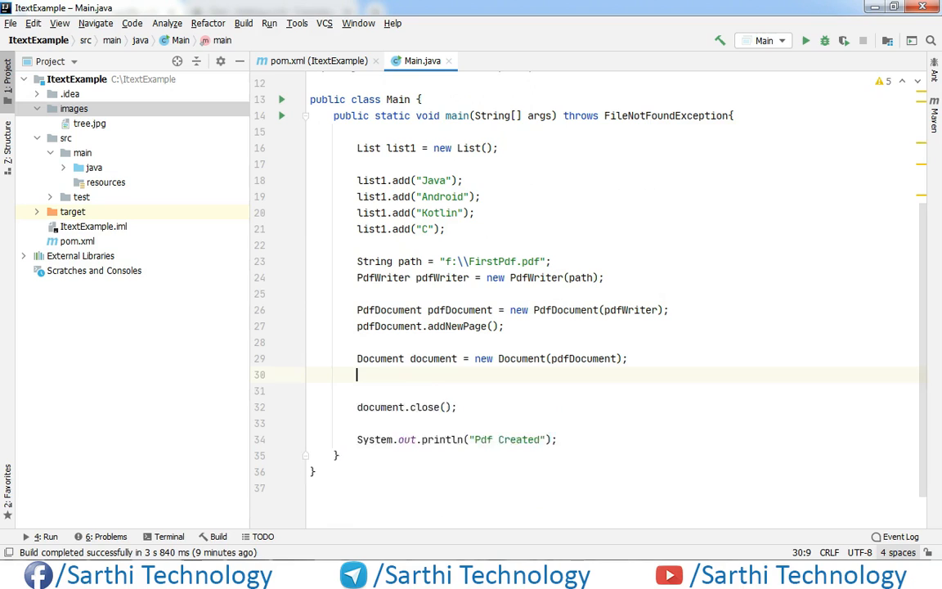
pyautogui.press('Return')
pyautogui.write('do')
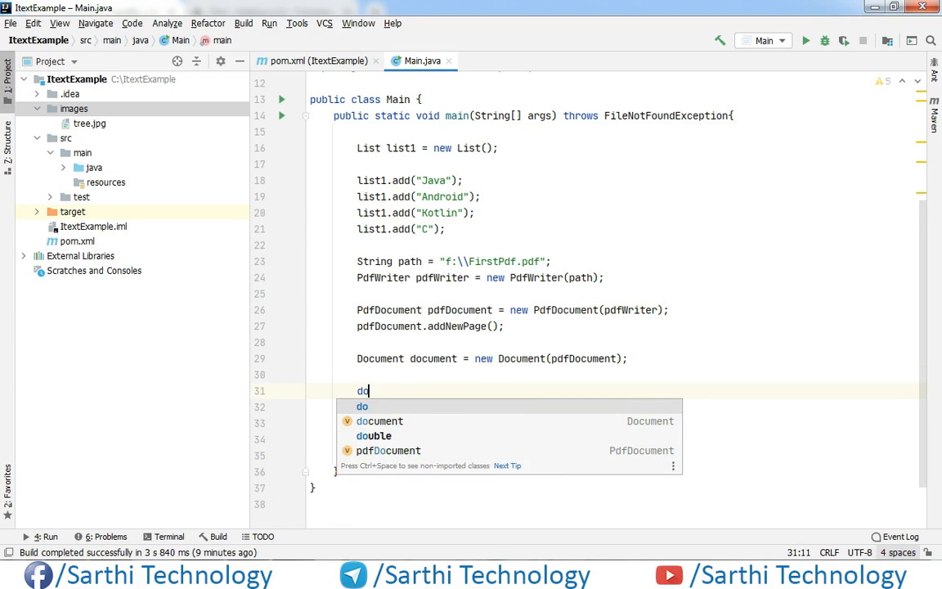
pyautogui.write('c')
pyautogui.press('Return')
pyautogui.write('.')
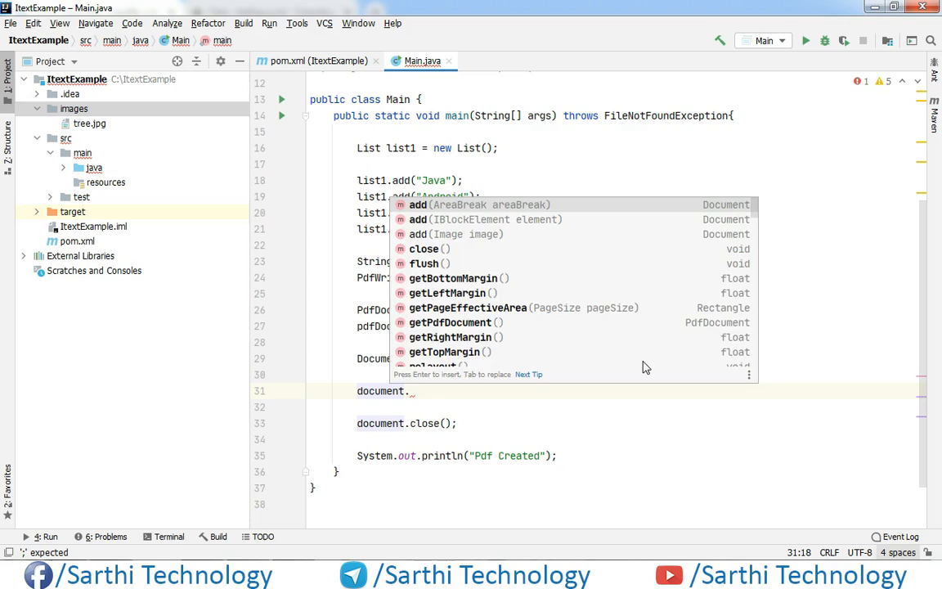
pyautogui.press('Return')
pyautogui.write('l')
pyautogui.press('Return')
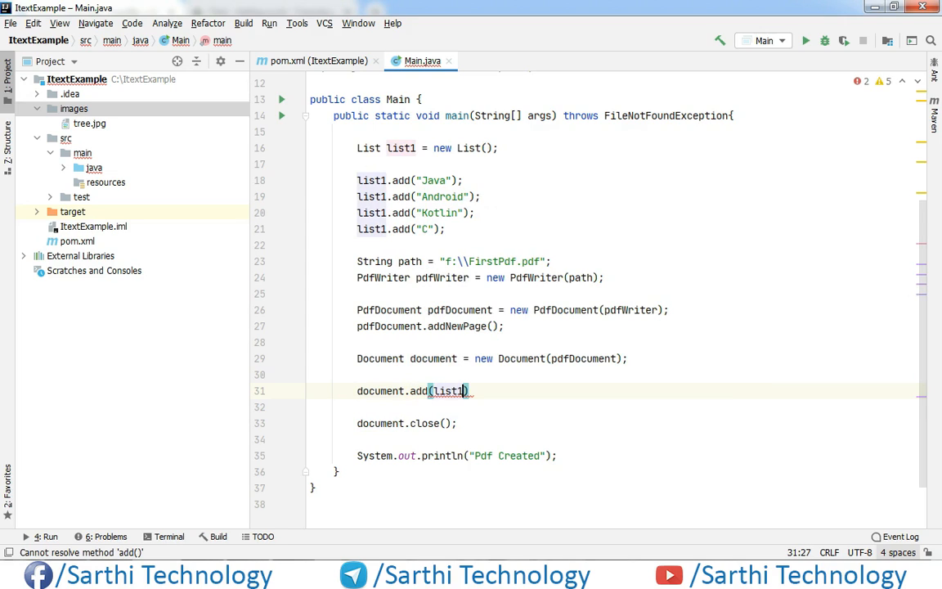
pyautogui.write(');')
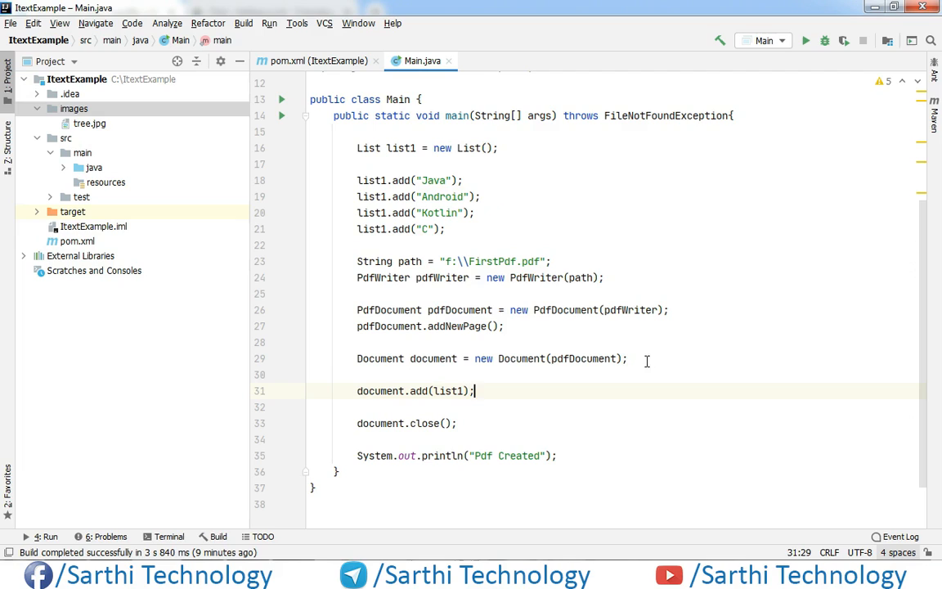
# Run the program so it prints Pdf Created, then switch to the F: folder holding FirstPdf.pdf.
pyautogui.click(806, 40)
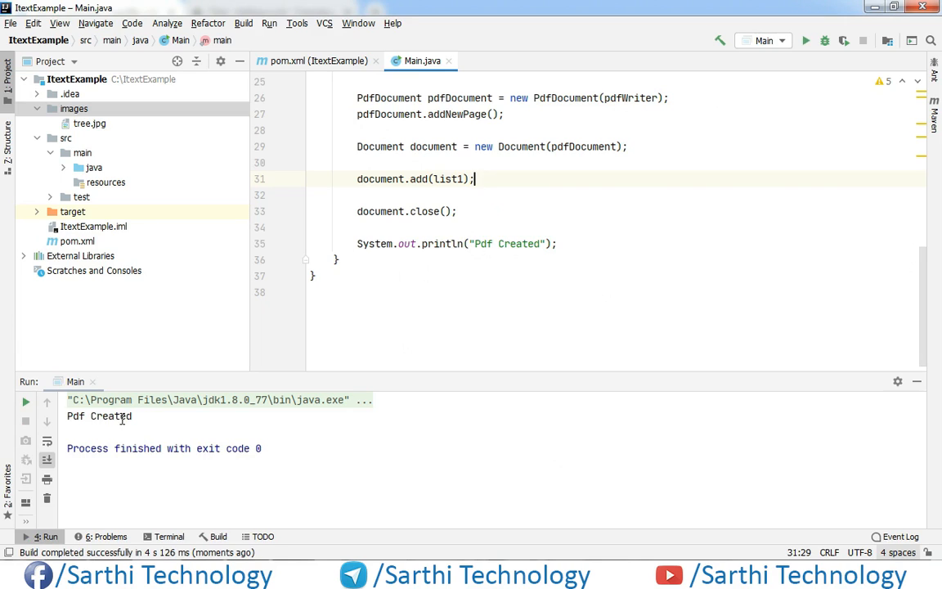
pyautogui.hotkey('alt', 'Tab')
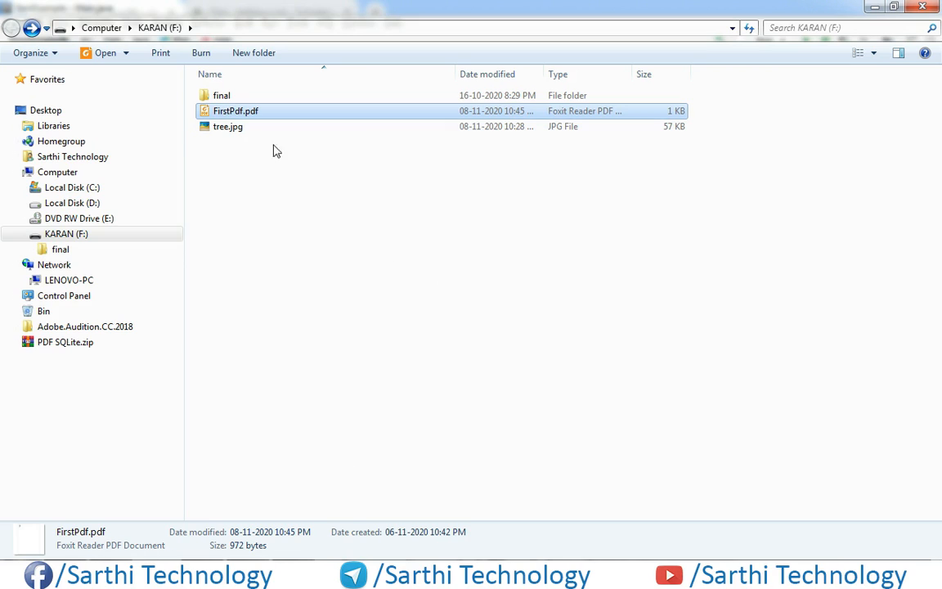
# Open FirstPdf.pdf in Foxit Reader to check the four-item list output.
pyautogui.doubleClick(208, 116)
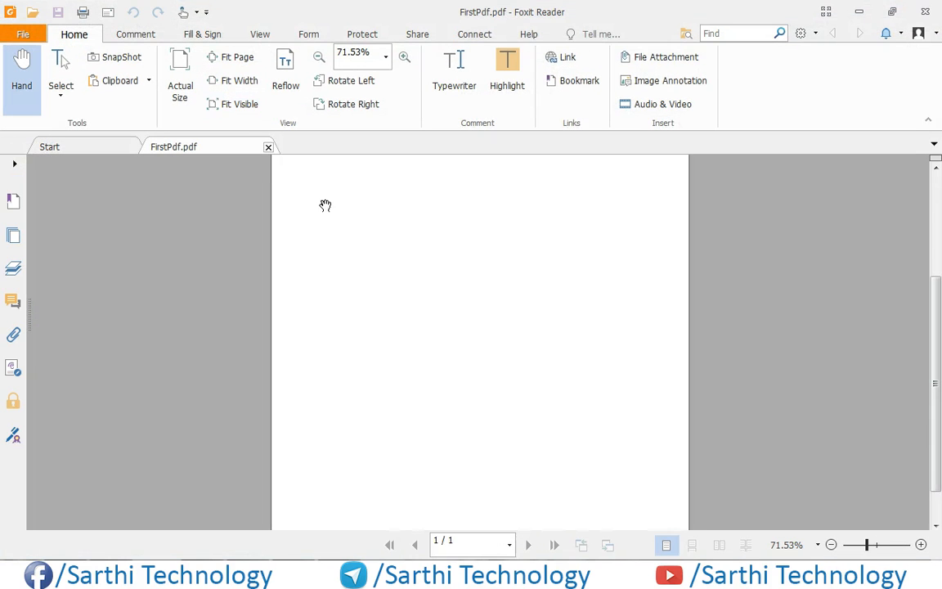